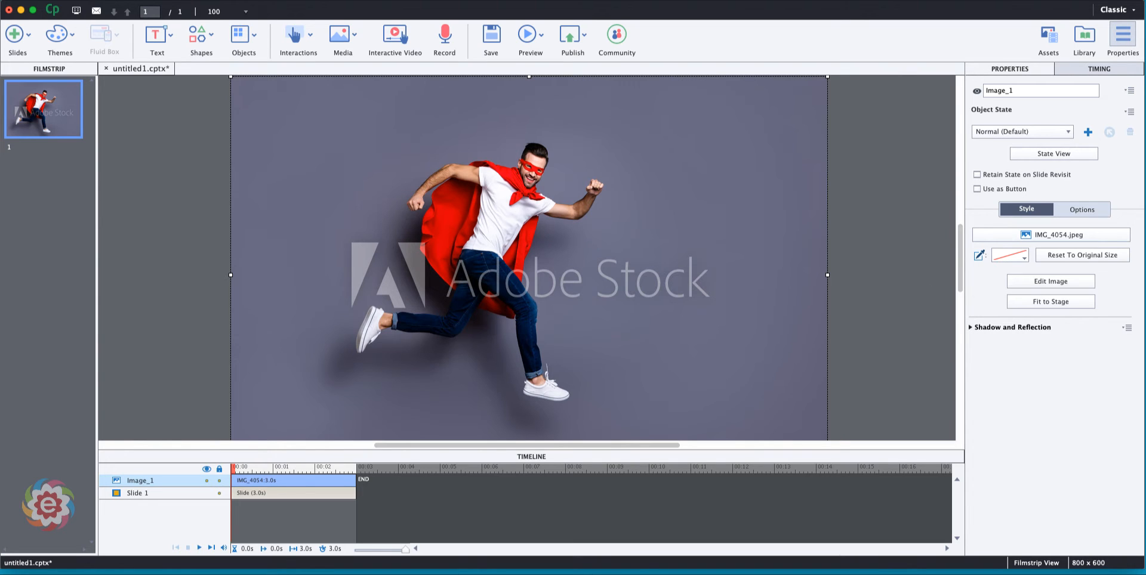
Open the slide's superhero image for editing and set its brightness to 15
{"action": "left_click", "coordinate": [1042, 281]}
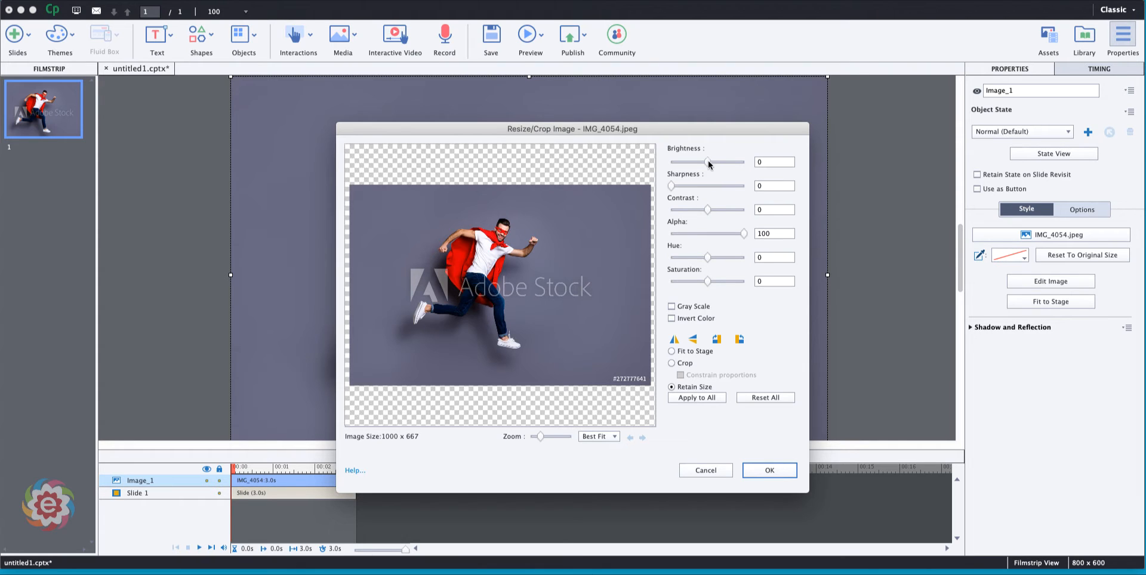
{"action": "mouse_move", "coordinate": [708, 162]}
{"action": "left_mouse_down"}
{"action": "mouse_move", "coordinate": [689, 160]}
{"action": "mouse_move", "coordinate": [732, 166]}
{"action": "mouse_move", "coordinate": [713, 165]}
{"action": "left_mouse_up"}
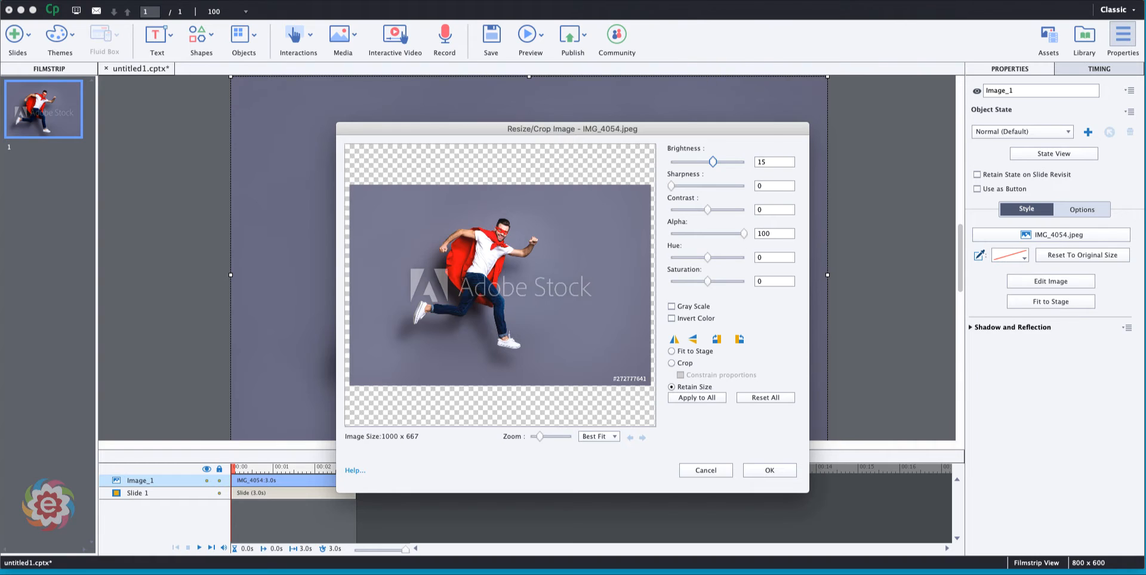
{"action": "left_click", "coordinate": [665, 0]}
{"action": "left_click", "coordinate": [649, 0]}
{"action": "left_click", "coordinate": [660, 21]}
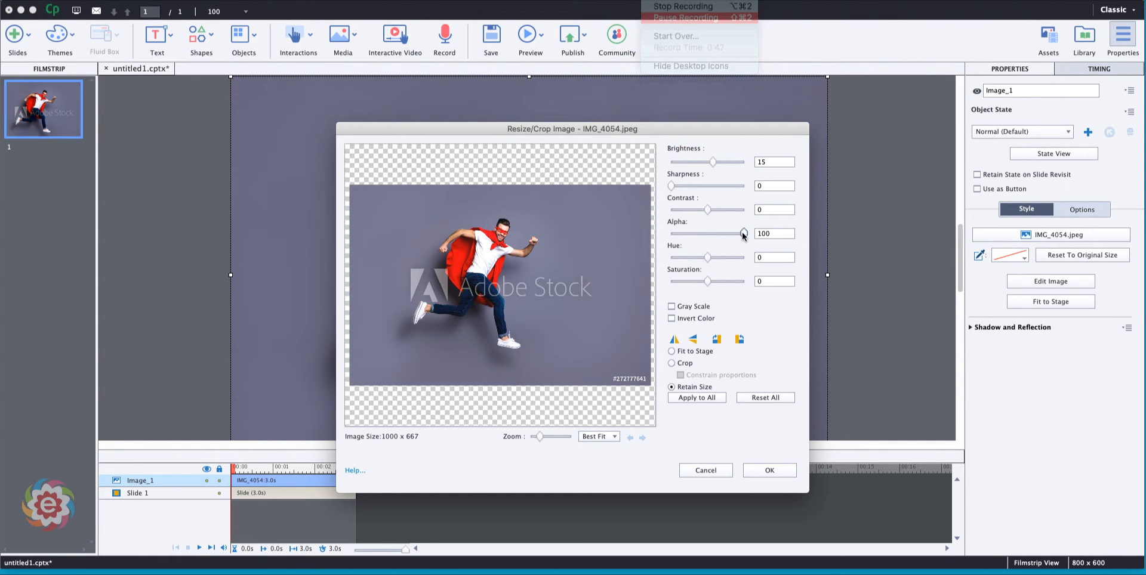
Keep the image's alpha at 100, set its hue to 12 and its saturation to 1
{"action": "mouse_move", "coordinate": [742, 234]}
{"action": "left_mouse_down"}
{"action": "mouse_move", "coordinate": [694, 237]}
{"action": "mouse_move", "coordinate": [758, 241]}
{"action": "left_mouse_up"}
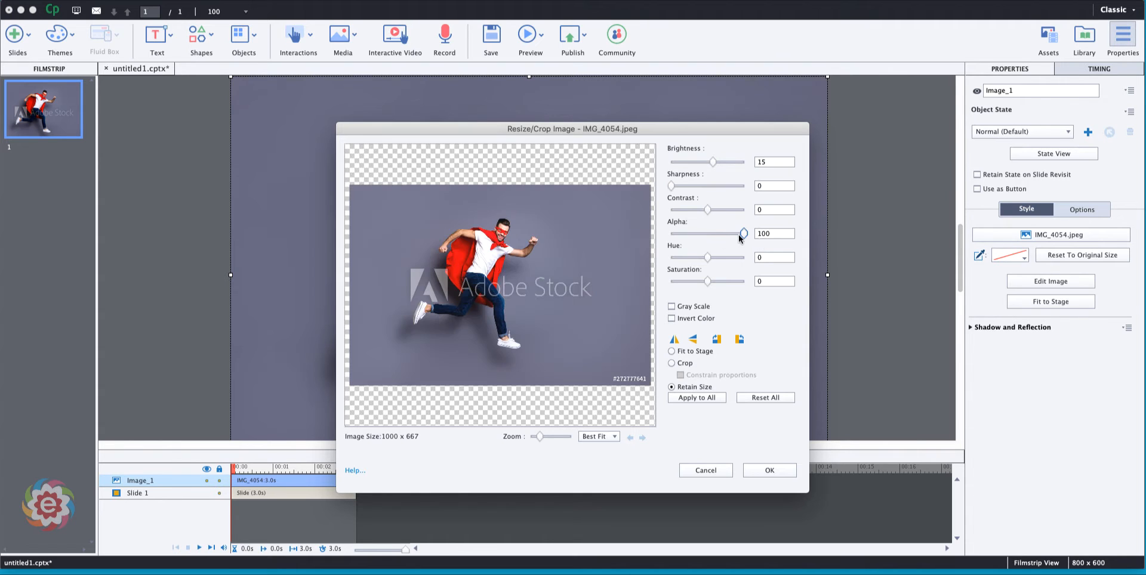
{"action": "left_click", "coordinate": [704, 255]}
{"action": "left_click_drag", "start_coordinate": [685, 255], "coordinate": [711, 263]}
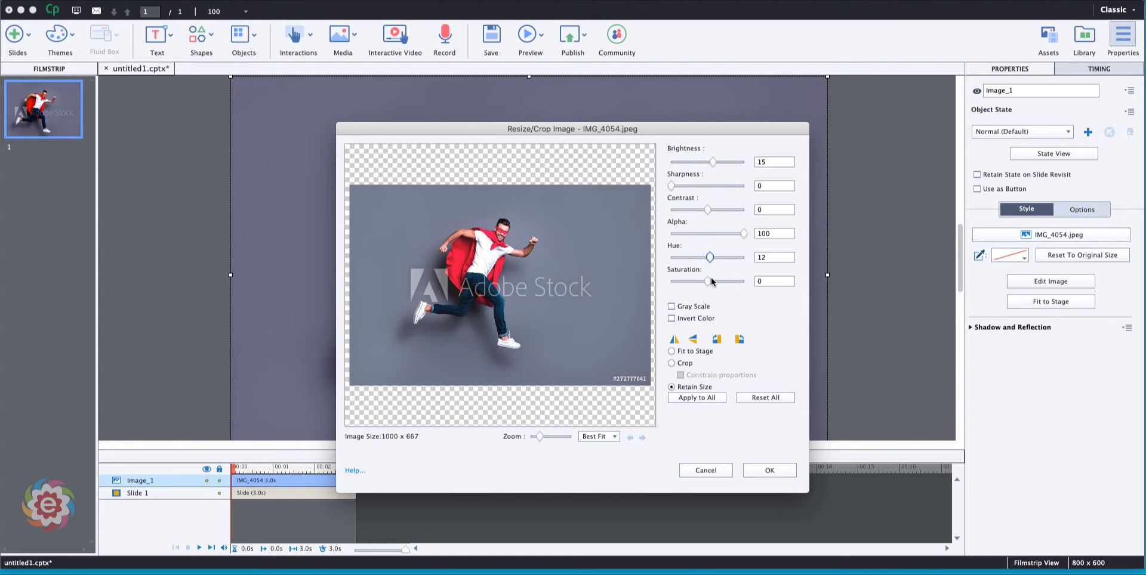
{"action": "mouse_move", "coordinate": [707, 281]}
{"action": "left_mouse_down"}
{"action": "mouse_move", "coordinate": [656, 282]}
{"action": "mouse_move", "coordinate": [688, 285]}
{"action": "left_mouse_up"}
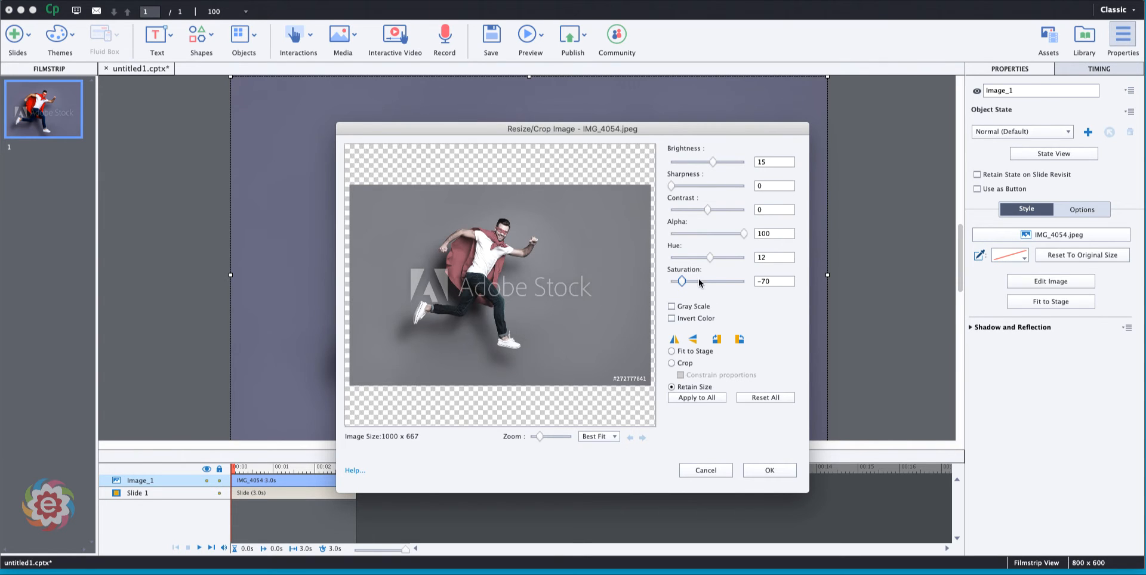
{"action": "left_click", "coordinate": [706, 281]}
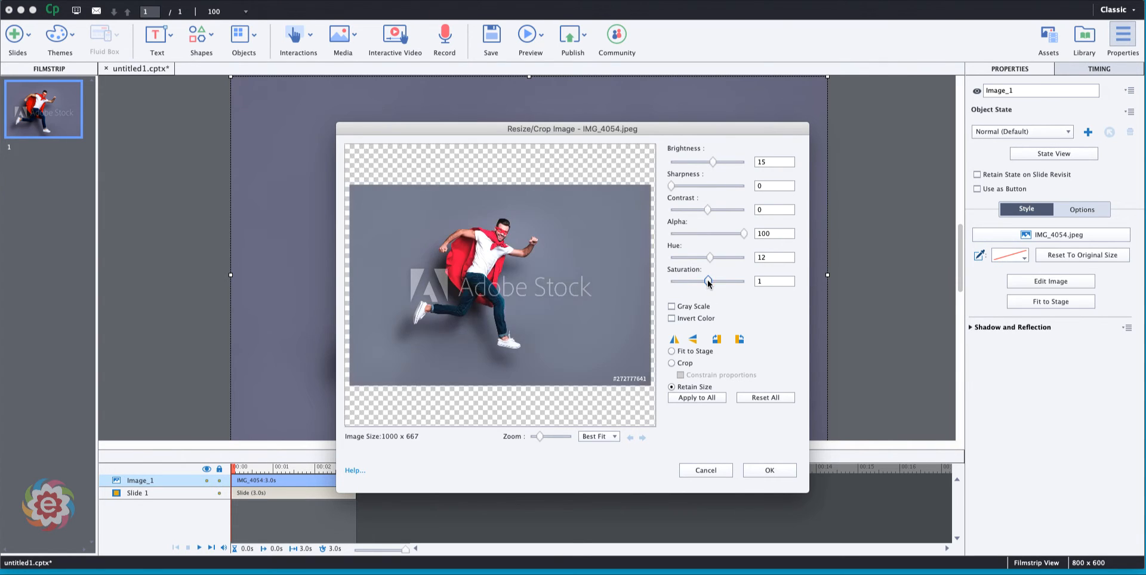
Try the Gray Scale and Invert Color effects on the image, leaving both turned off
{"action": "left_click", "coordinate": [672, 308]}
{"action": "left_click", "coordinate": [672, 306]}
{"action": "left_click", "coordinate": [672, 320]}
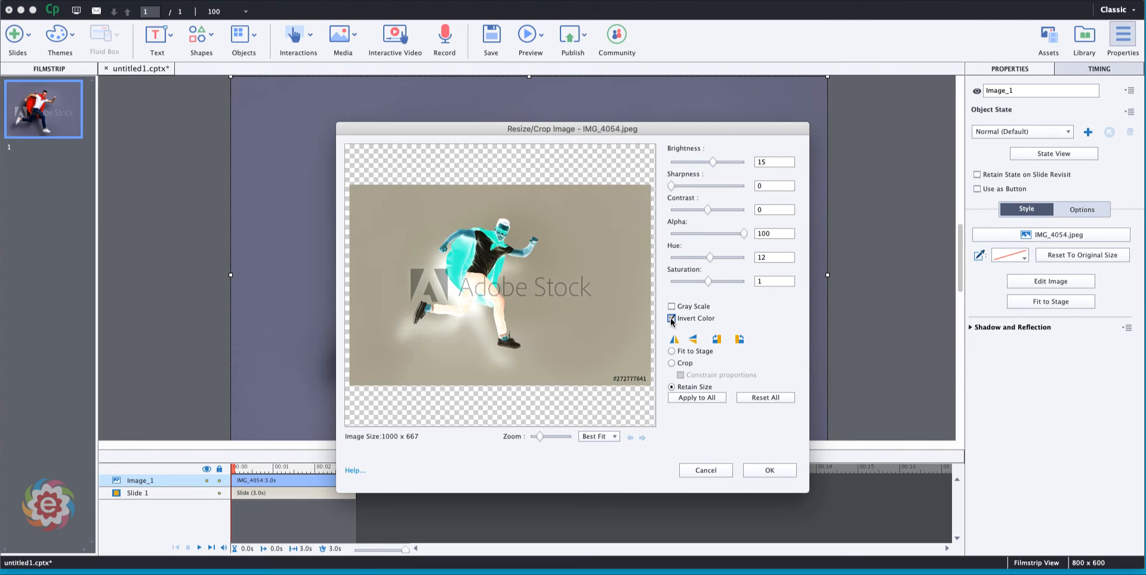
{"action": "left_click", "coordinate": [672, 319]}
{"action": "left_click", "coordinate": [672, 319]}
{"action": "left_click", "coordinate": [672, 319]}
{"action": "left_click", "coordinate": [672, 319]}
{"action": "left_click", "coordinate": [672, 319]}
{"action": "left_click", "coordinate": [672, 319]}
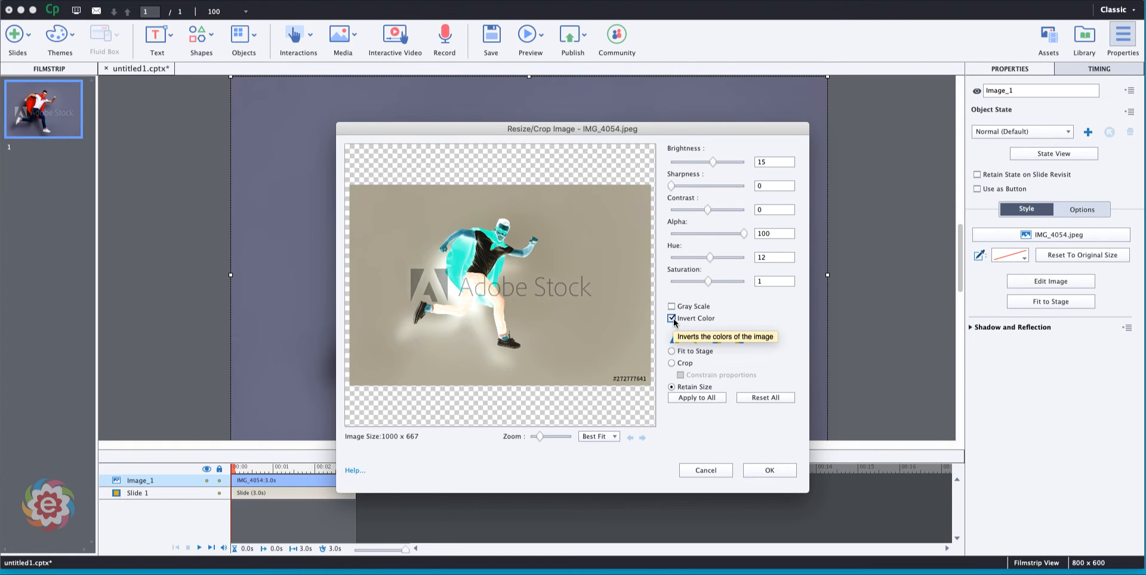
{"action": "left_click", "coordinate": [672, 319]}
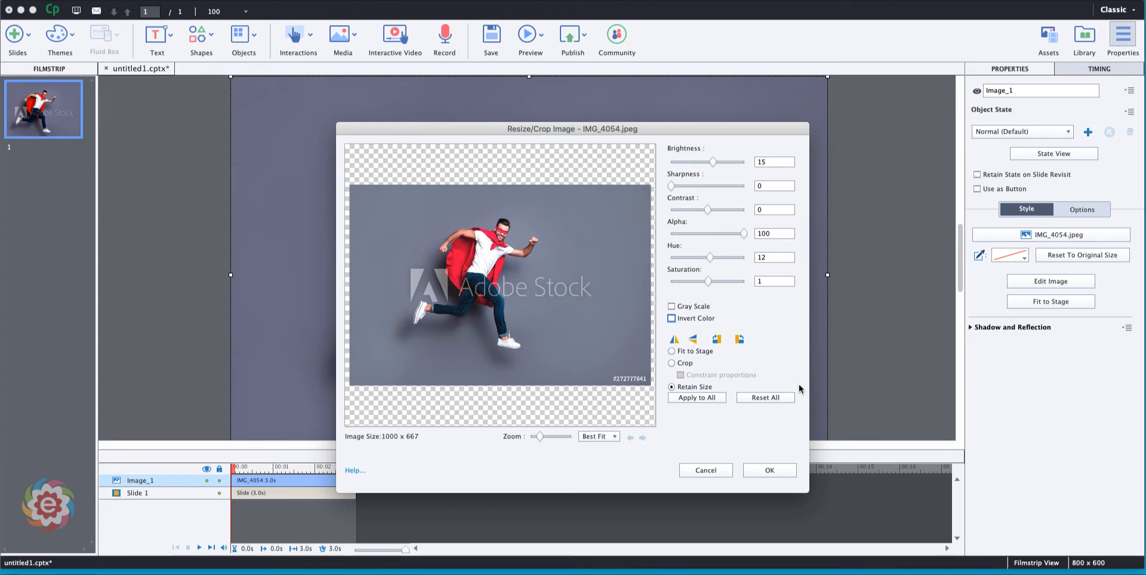
Try flipping the image horizontally and vertically, restoring its original orientation
{"action": "left_click", "coordinate": [674, 340]}
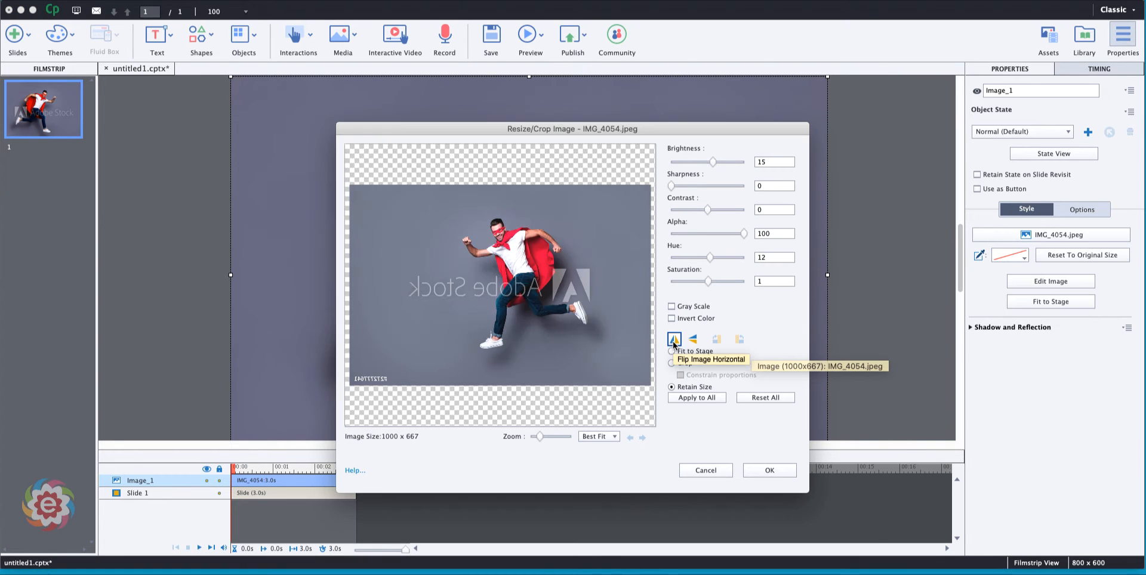
{"action": "left_click", "coordinate": [674, 341]}
{"action": "left_click", "coordinate": [674, 340]}
{"action": "left_click", "coordinate": [673, 340]}
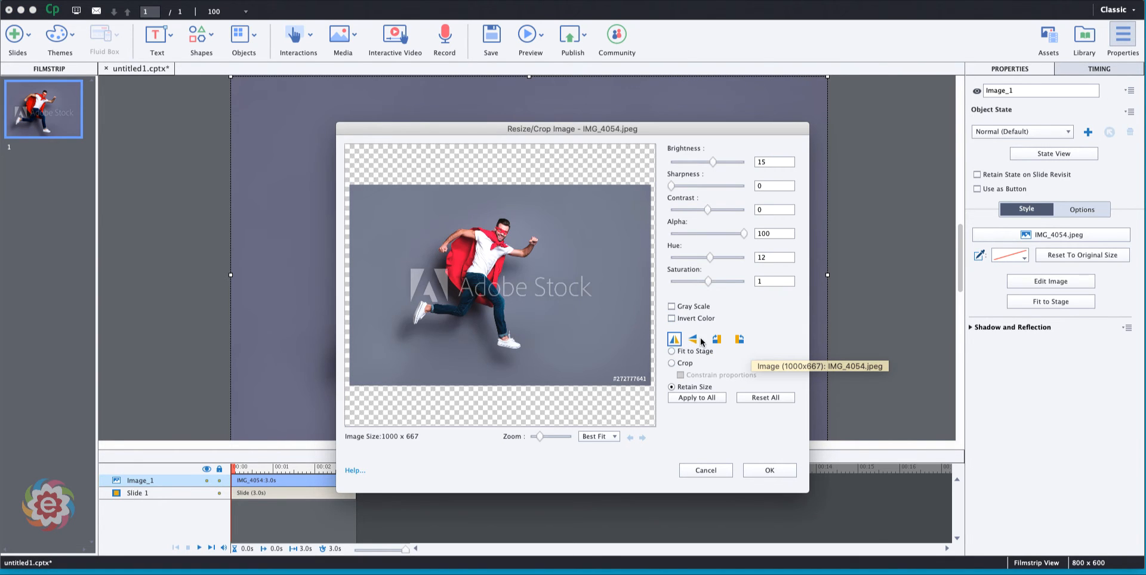
{"action": "left_click", "coordinate": [692, 340]}
{"action": "left_click", "coordinate": [692, 340]}
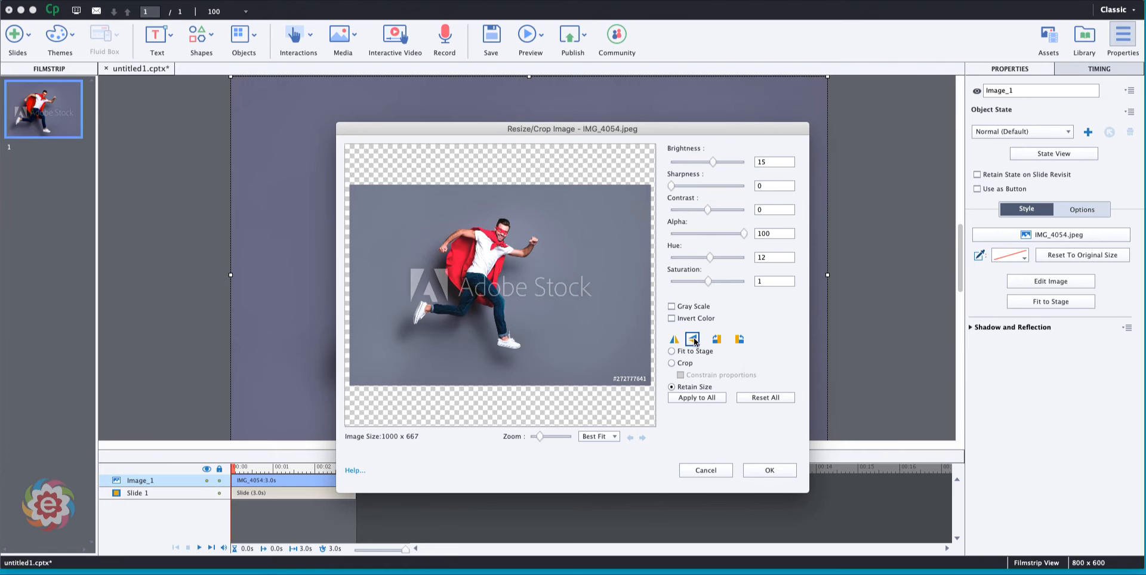
Try rotating the image in 90-degree increments through a full turn
{"action": "left_click", "coordinate": [715, 340]}
{"action": "left_click", "coordinate": [715, 340]}
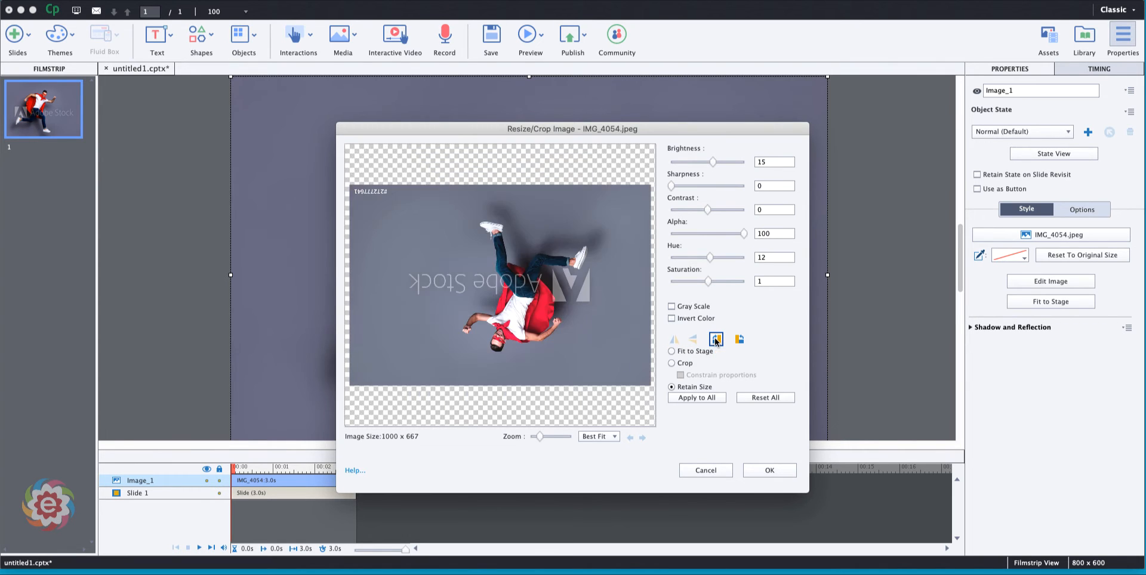
{"action": "left_click", "coordinate": [716, 339]}
{"action": "left_click", "coordinate": [715, 339]}
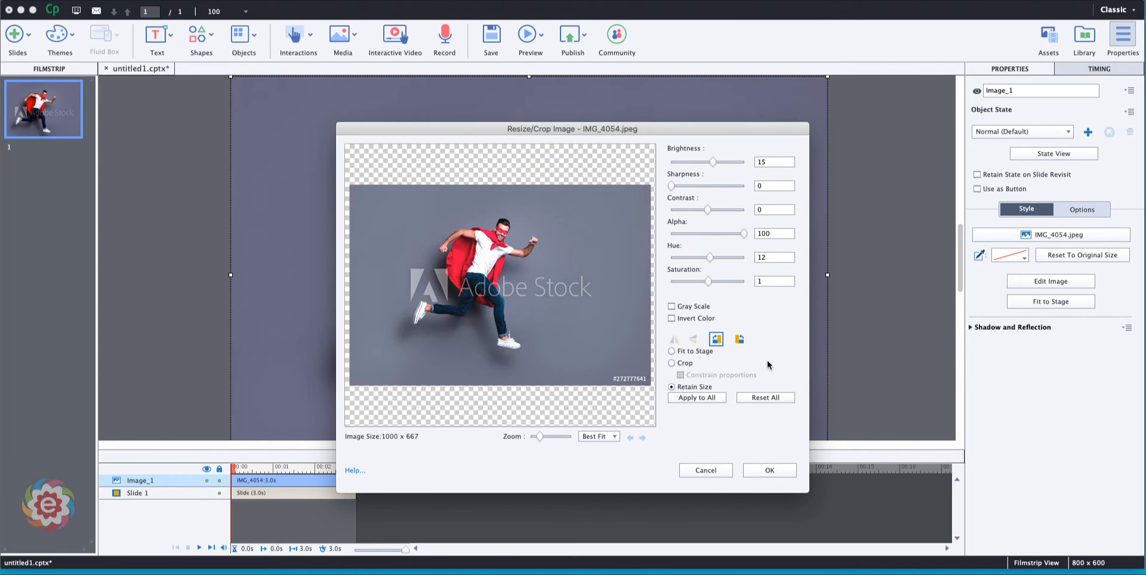
Crop the image to about 485 x 485 around the running man, apply the edits, and move it near the slide's center
{"action": "left_click", "coordinate": [672, 364]}
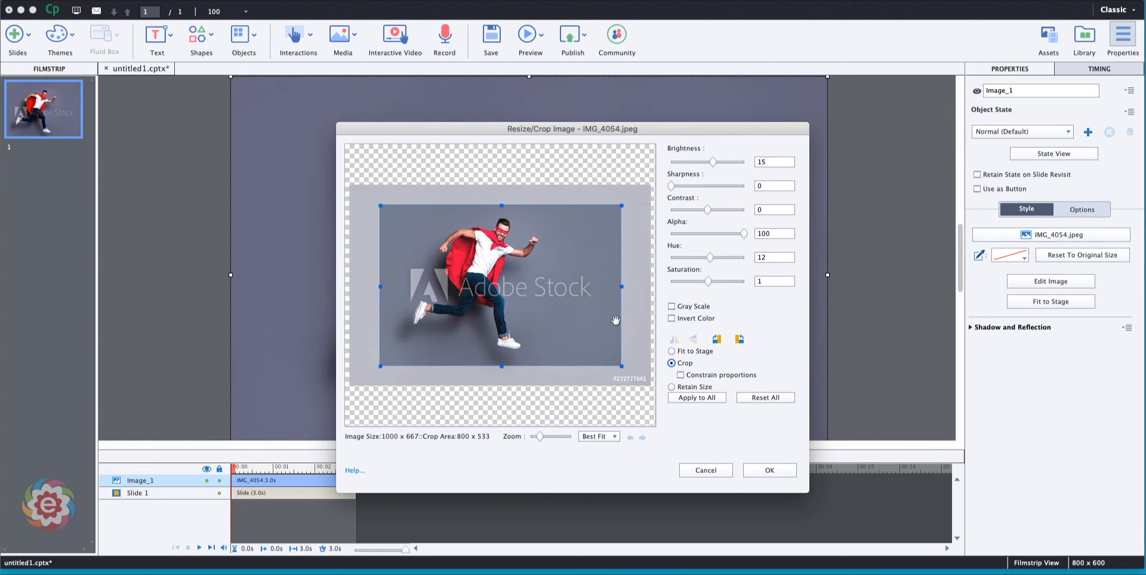
{"action": "left_click_drag", "start_coordinate": [621, 287], "coordinate": [550, 287]}
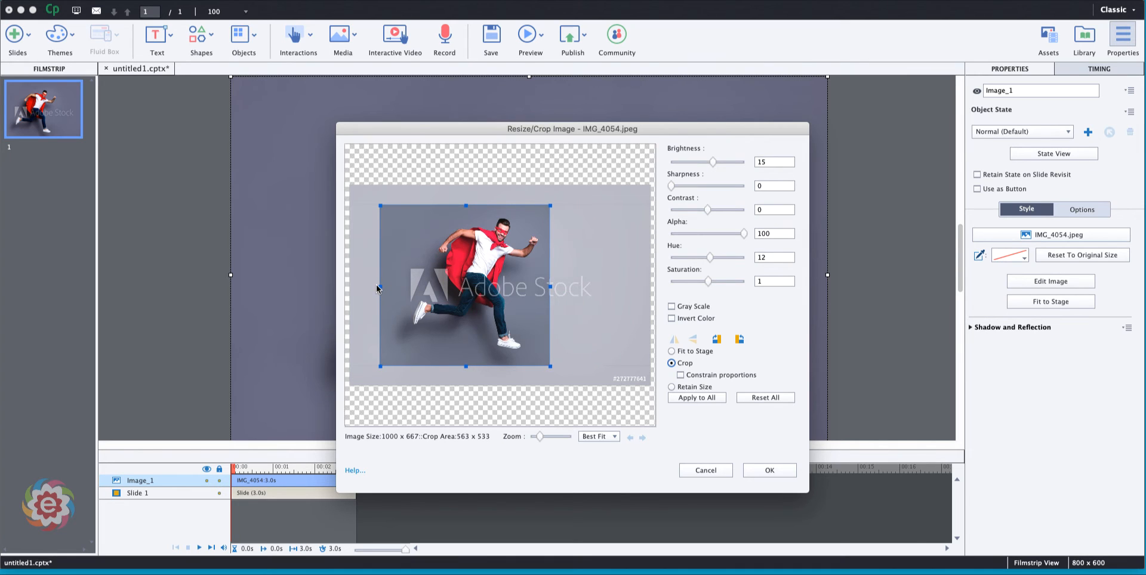
{"action": "left_click_drag", "start_coordinate": [380, 285], "coordinate": [404, 285]}
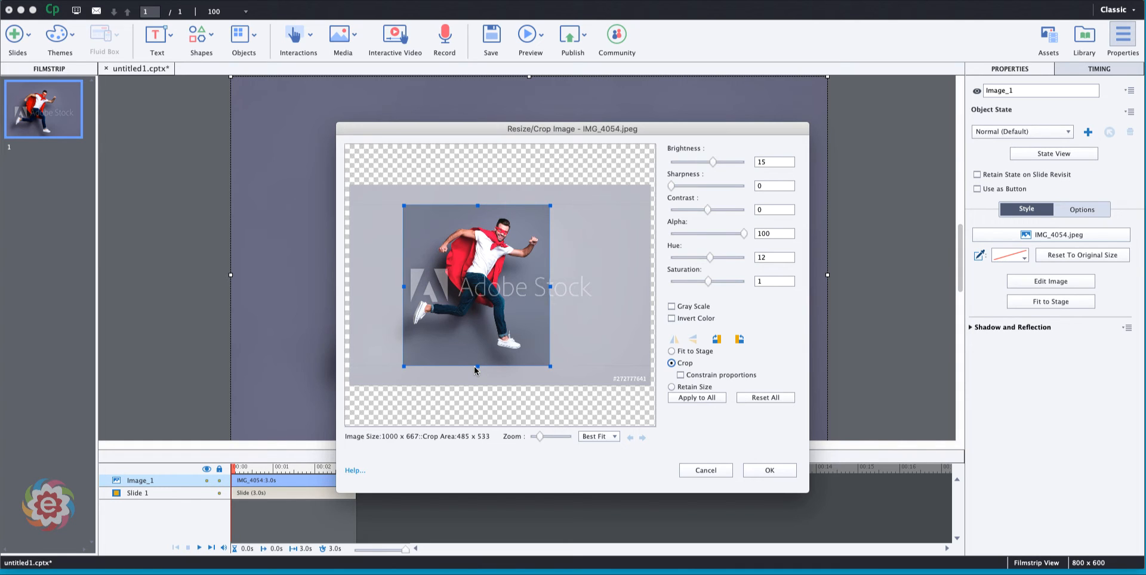
{"action": "left_click_drag", "start_coordinate": [475, 367], "coordinate": [478, 355]}
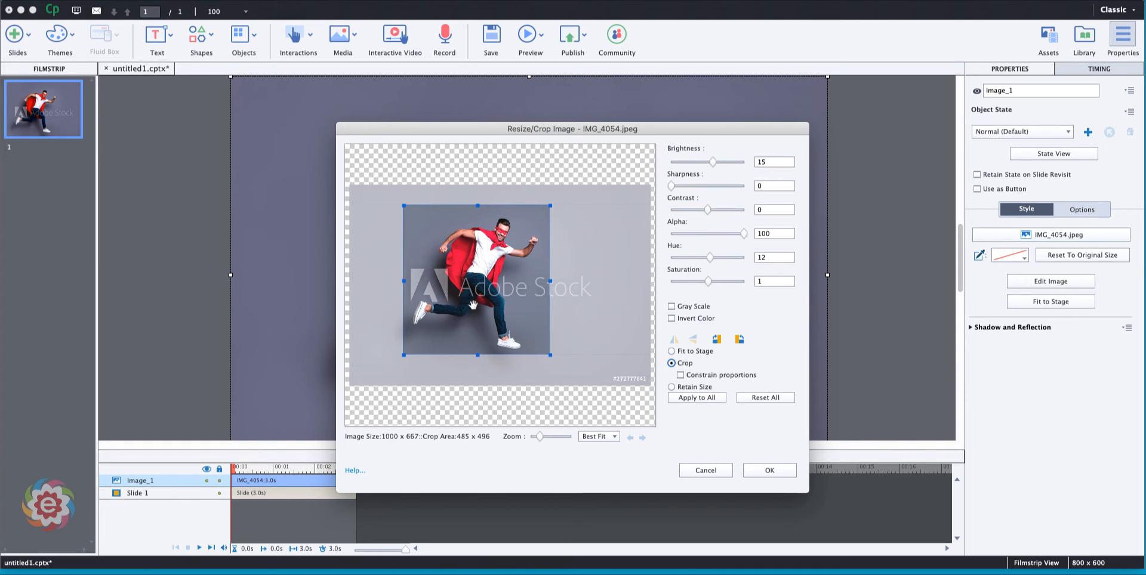
{"action": "left_click_drag", "start_coordinate": [477, 206], "coordinate": [480, 208]}
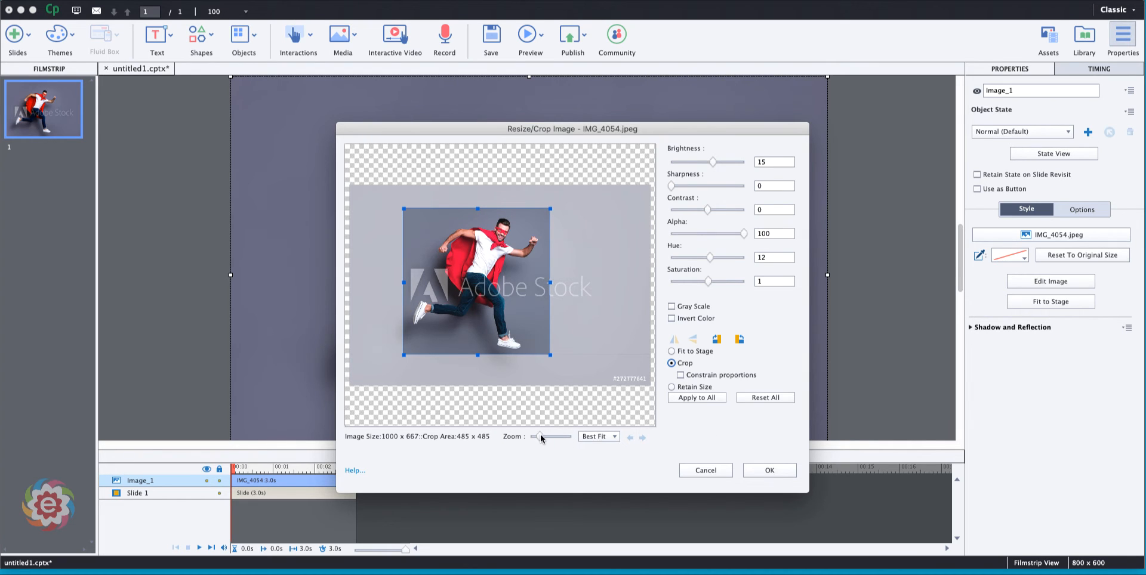
{"action": "mouse_move", "coordinate": [539, 434]}
{"action": "left_mouse_down"}
{"action": "mouse_move", "coordinate": [550, 433]}
{"action": "mouse_move", "coordinate": [537, 436]}
{"action": "left_mouse_up"}
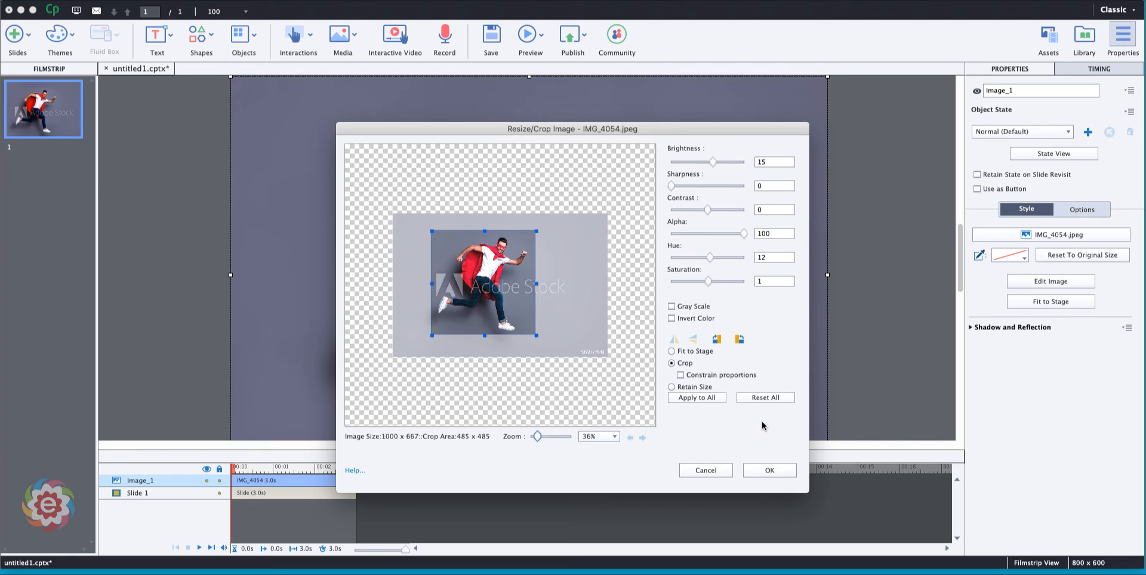
{"action": "left_click", "coordinate": [768, 471]}
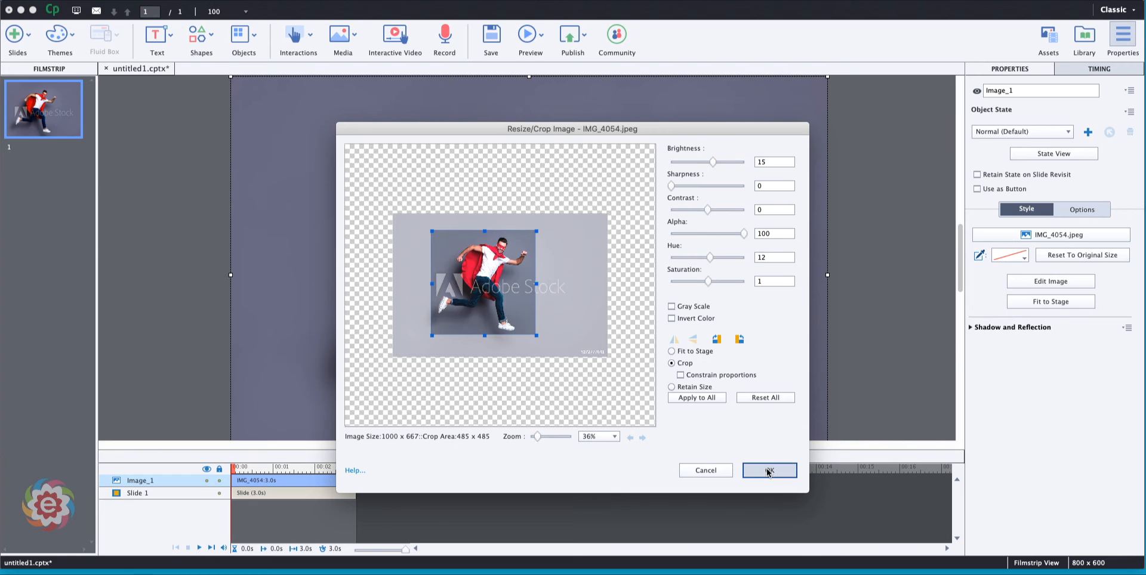
{"action": "left_click_drag", "start_coordinate": [376, 208], "coordinate": [505, 241]}
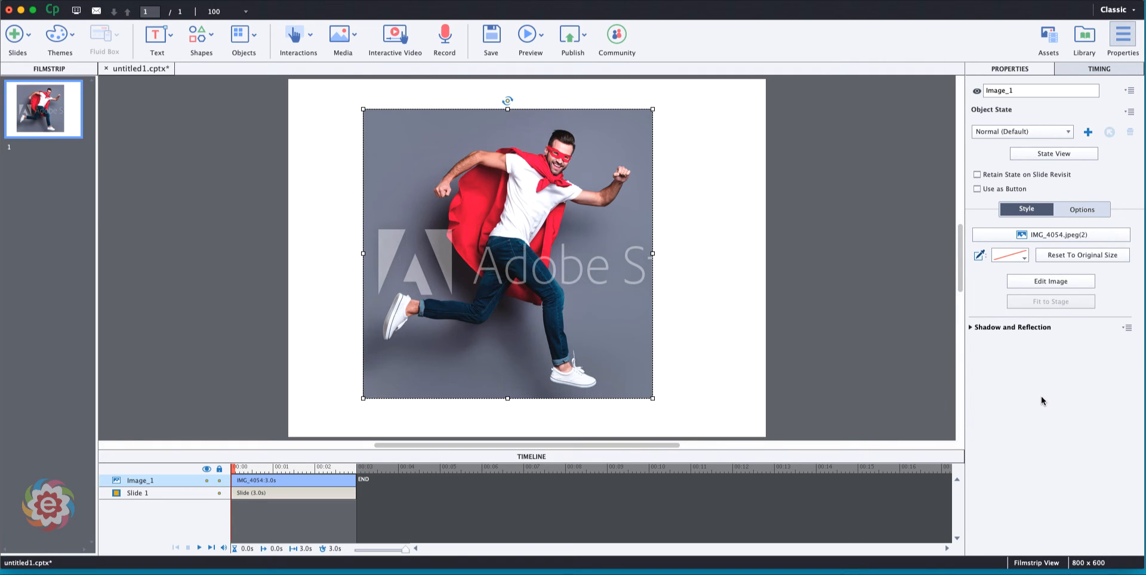
Add an outer shadow to the cropped image
{"action": "left_click", "coordinate": [970, 327]}
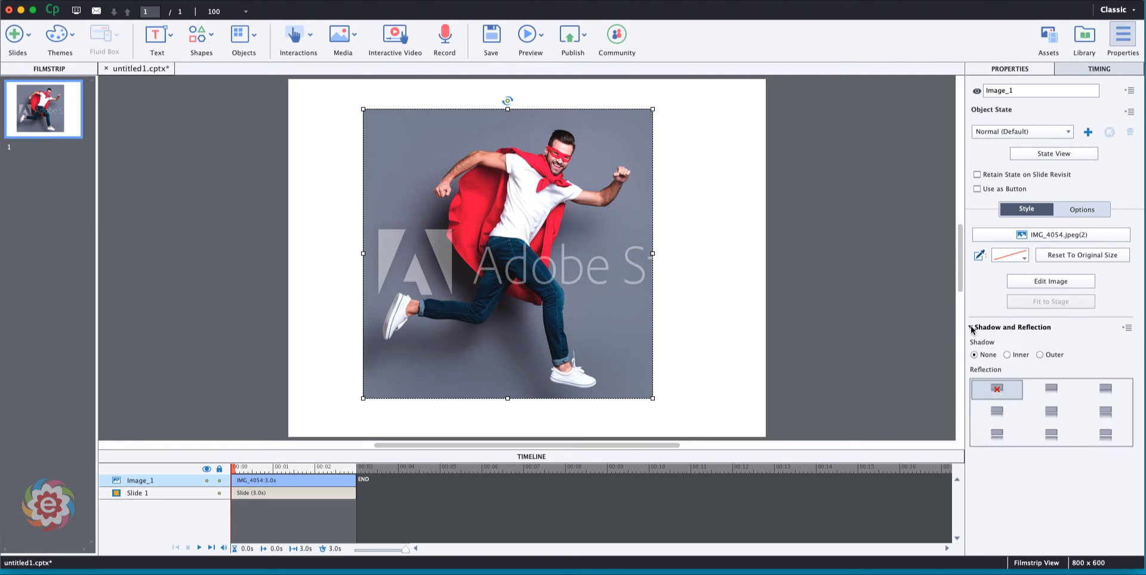
{"action": "left_click", "coordinate": [1041, 355]}
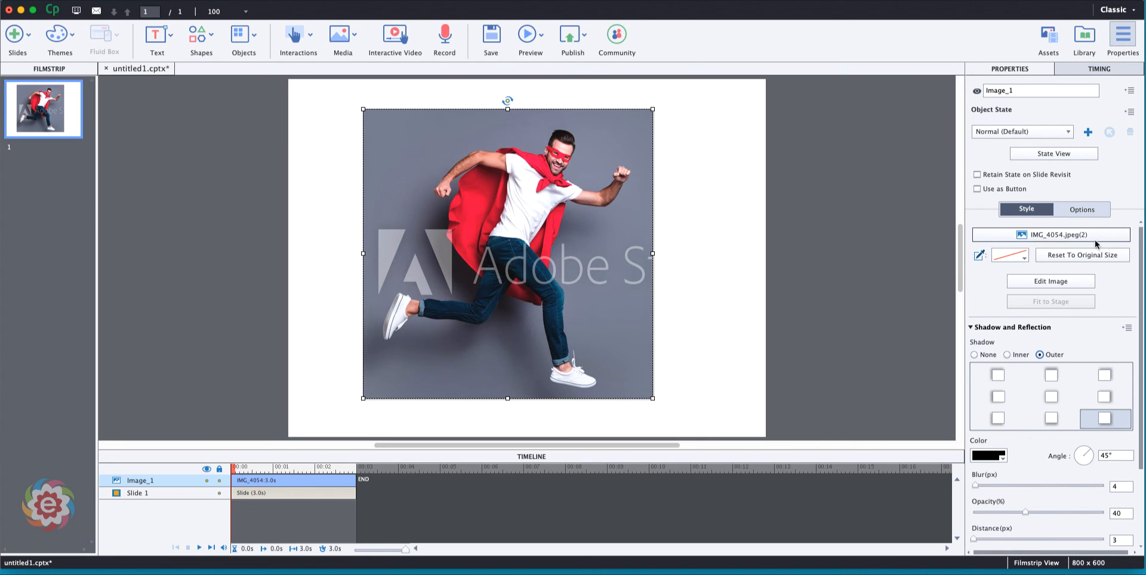
Find the slide's cropped image in the project library and preview the original version for comparison
{"action": "left_click", "coordinate": [1082, 37]}
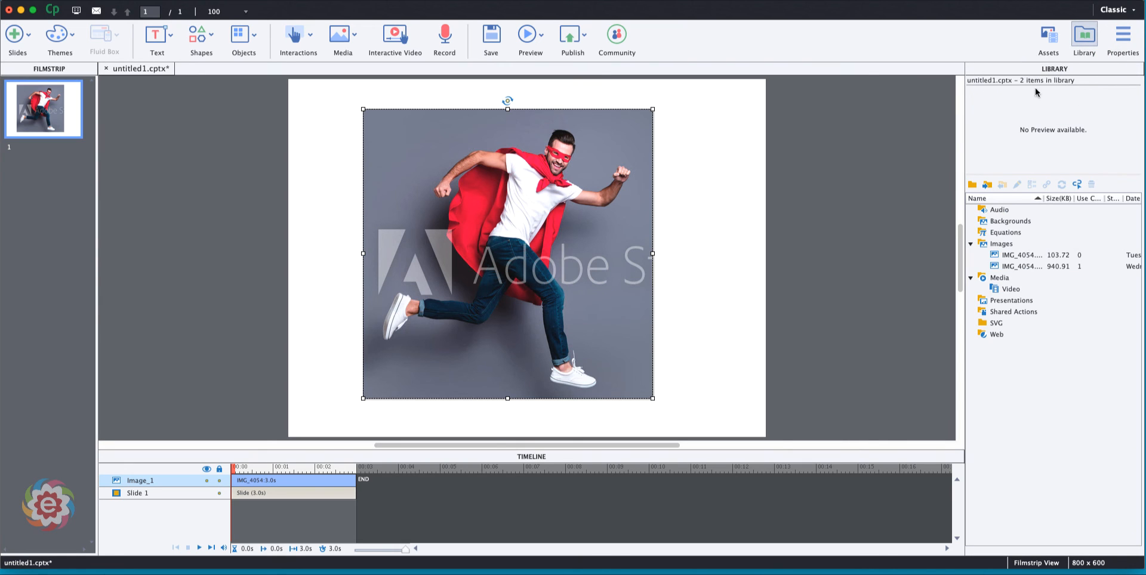
{"action": "right_click", "coordinate": [499, 210]}
{"action": "left_click", "coordinate": [565, 263]}
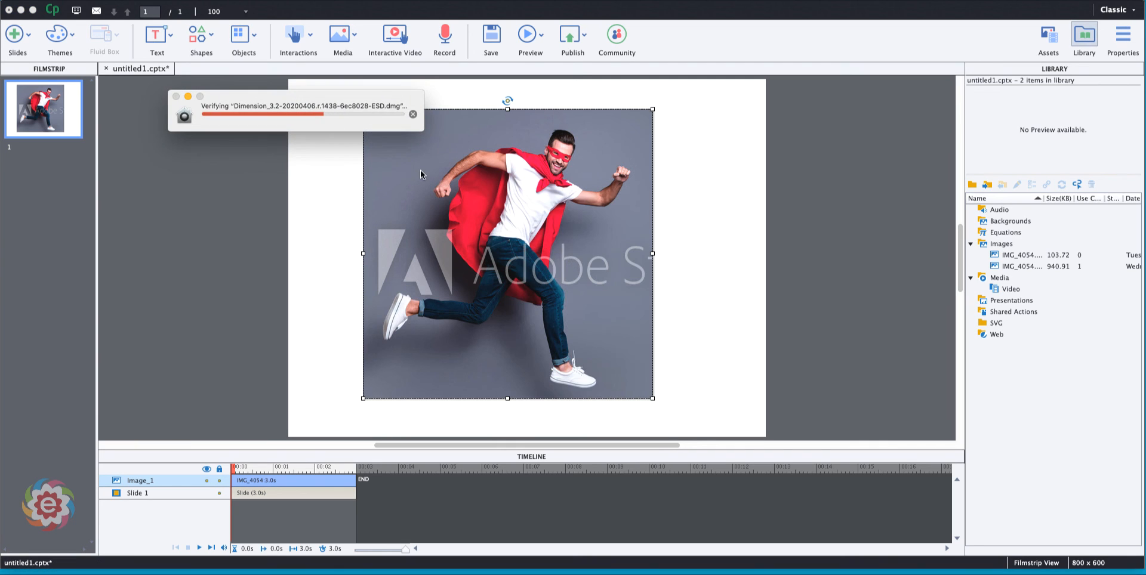
{"action": "left_click", "coordinate": [413, 114]}
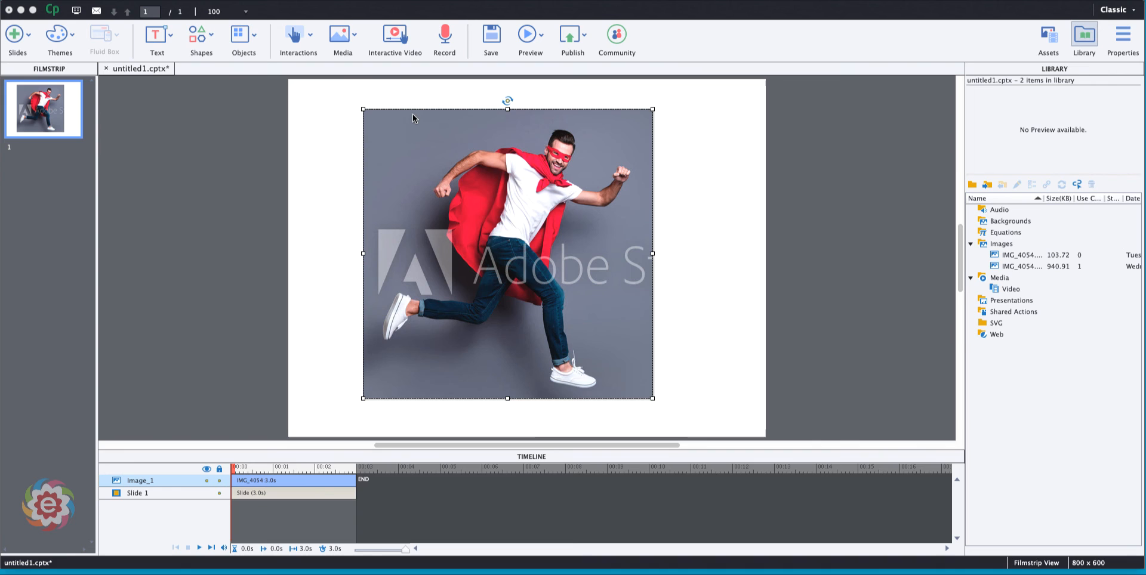
{"action": "right_click", "coordinate": [497, 203]}
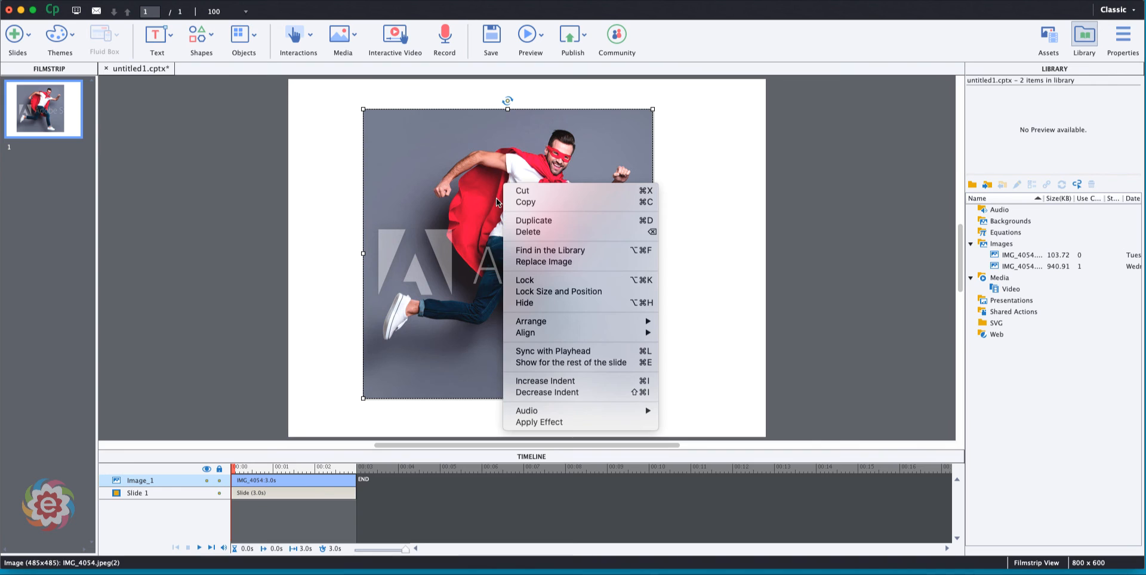
{"action": "left_click", "coordinate": [519, 250]}
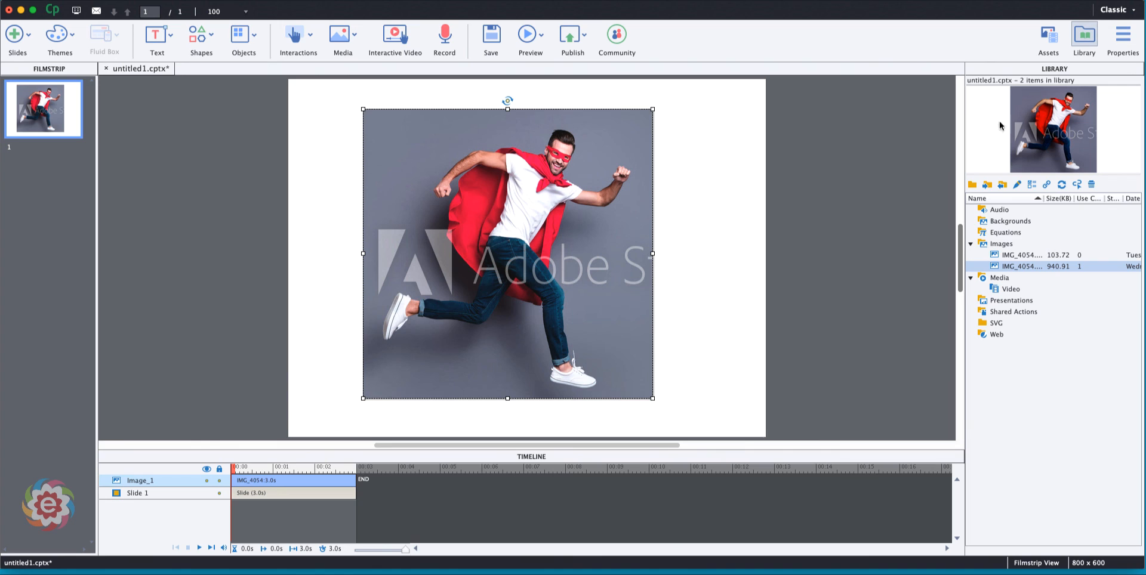
{"action": "left_click", "coordinate": [1059, 257]}
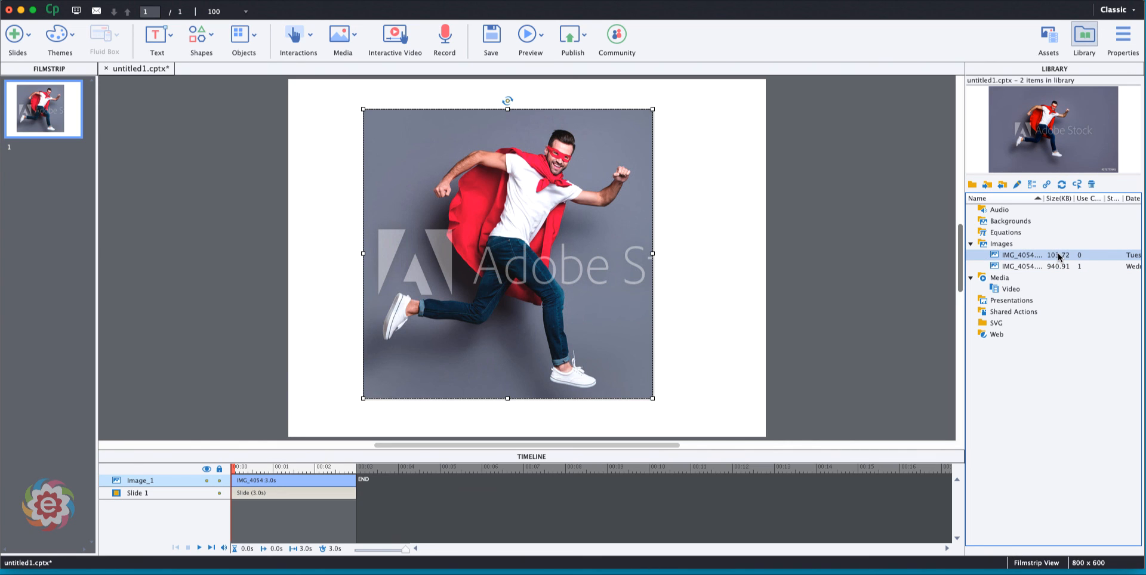